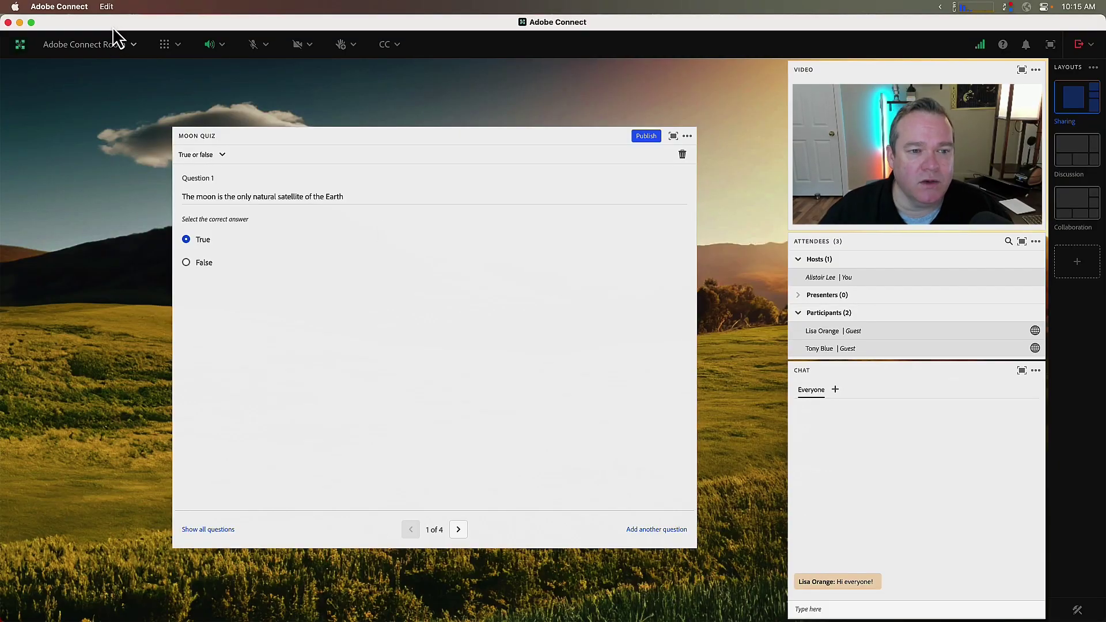
# Open the Moon Quiz pod from the pods list and step through questions 2, 3 and 4
pyautogui.click(165, 47)
pyautogui.moveTo(173, 236)
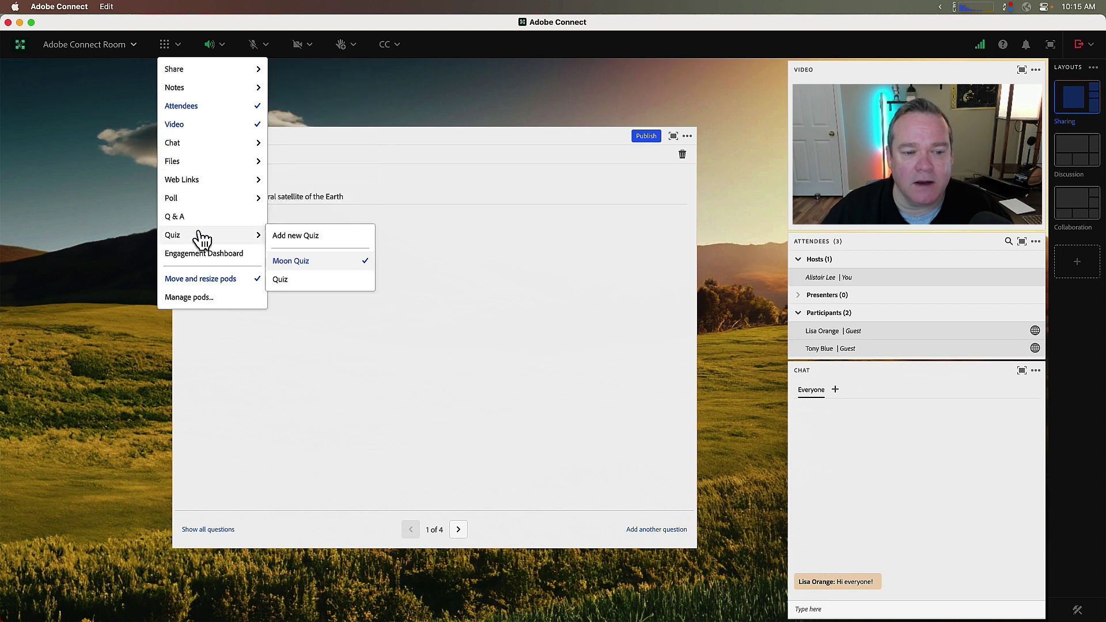
pyautogui.click(524, 228)
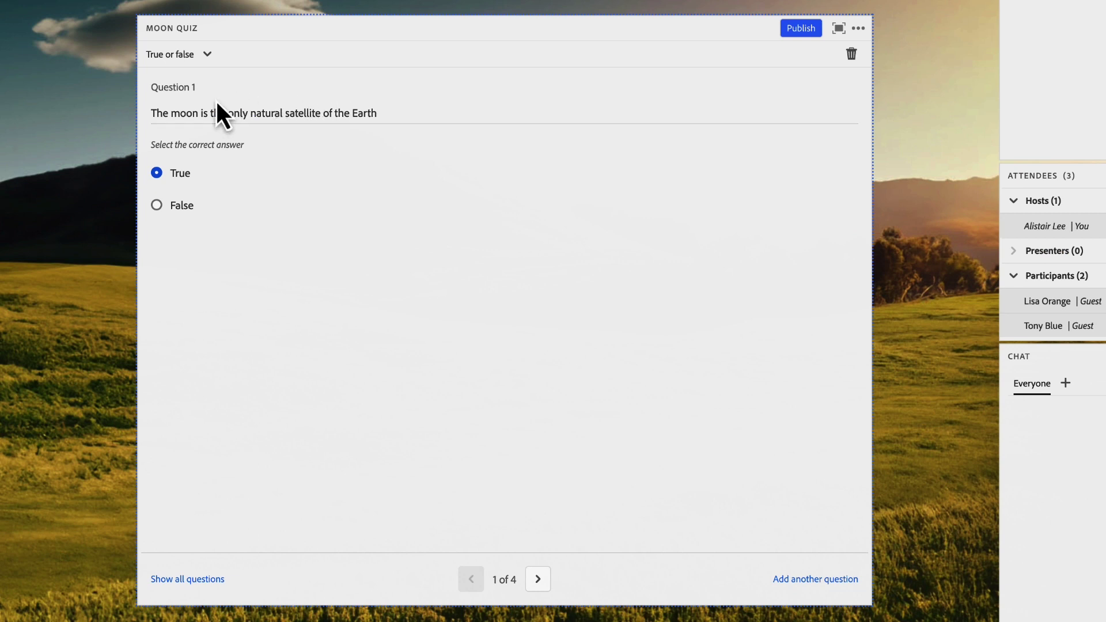
pyautogui.click(537, 581)
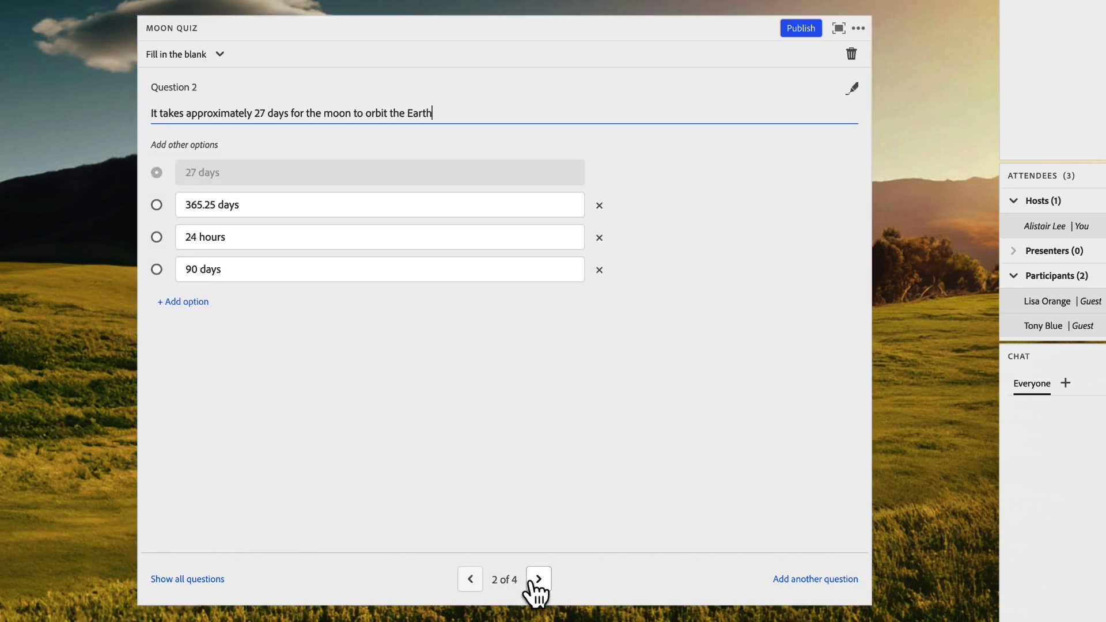
pyautogui.click(537, 580)
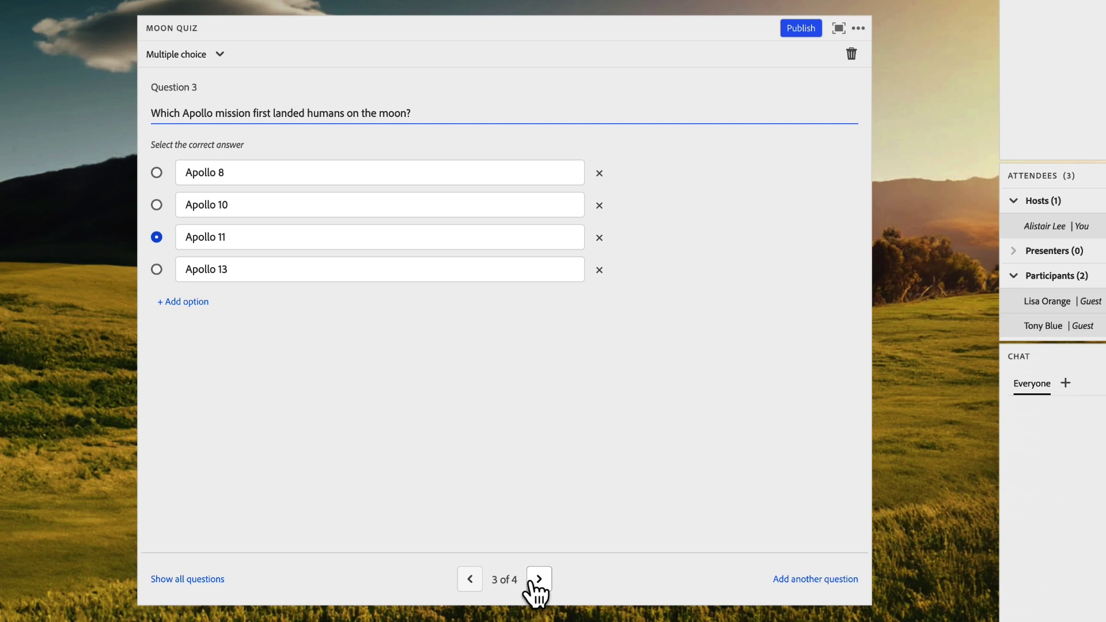
pyautogui.click(538, 581)
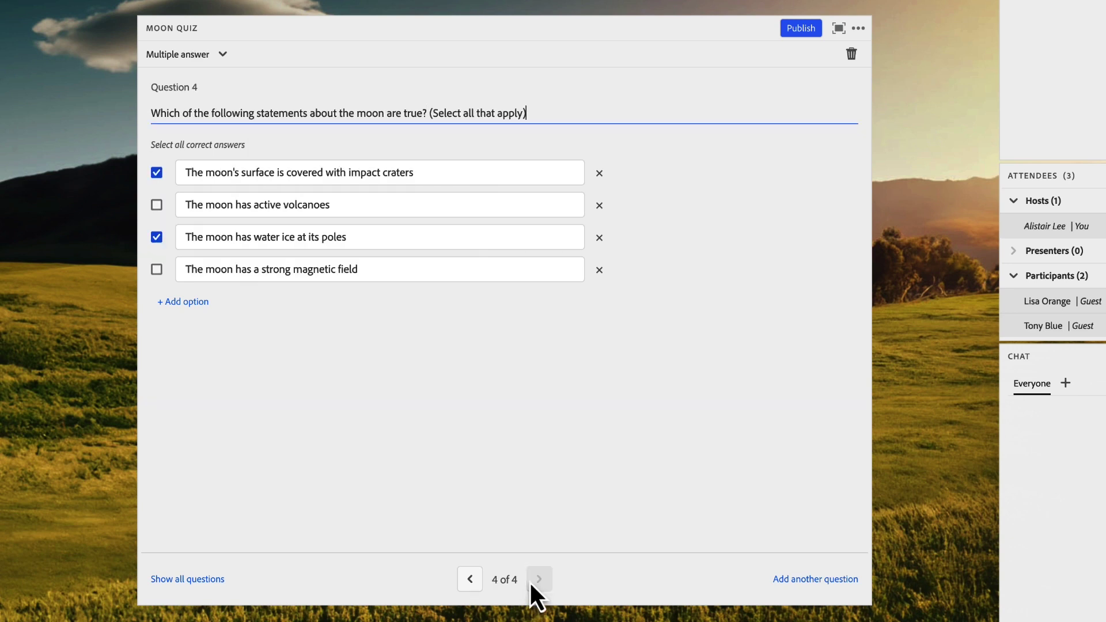
# Show all four Moon Quiz questions in one list, then bring up the quiz settings
pyautogui.click(225, 579)
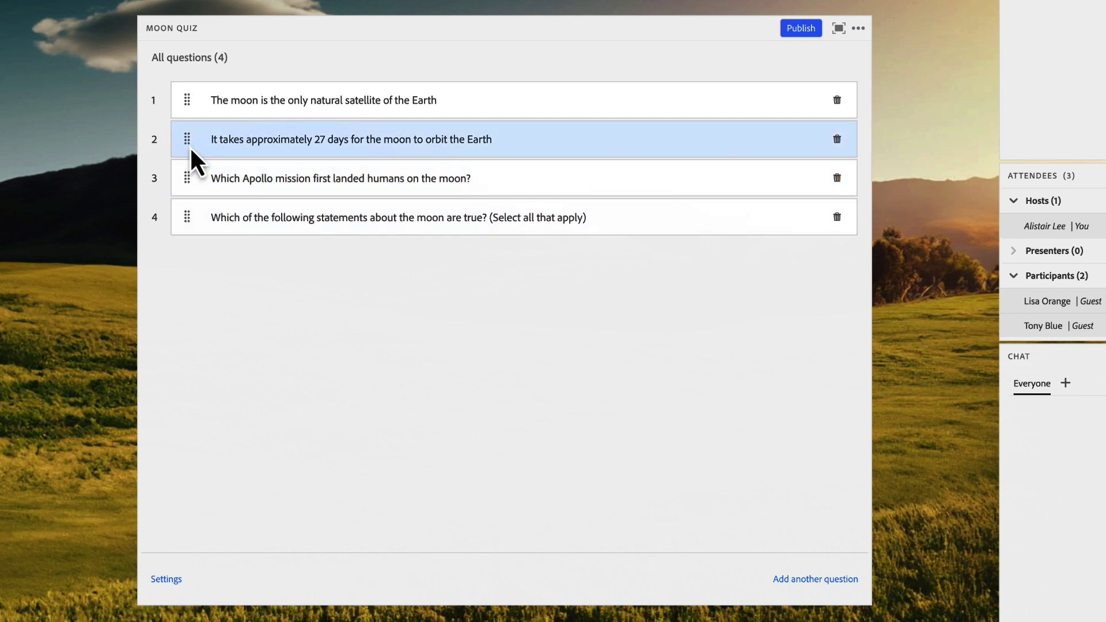
pyautogui.click(164, 579)
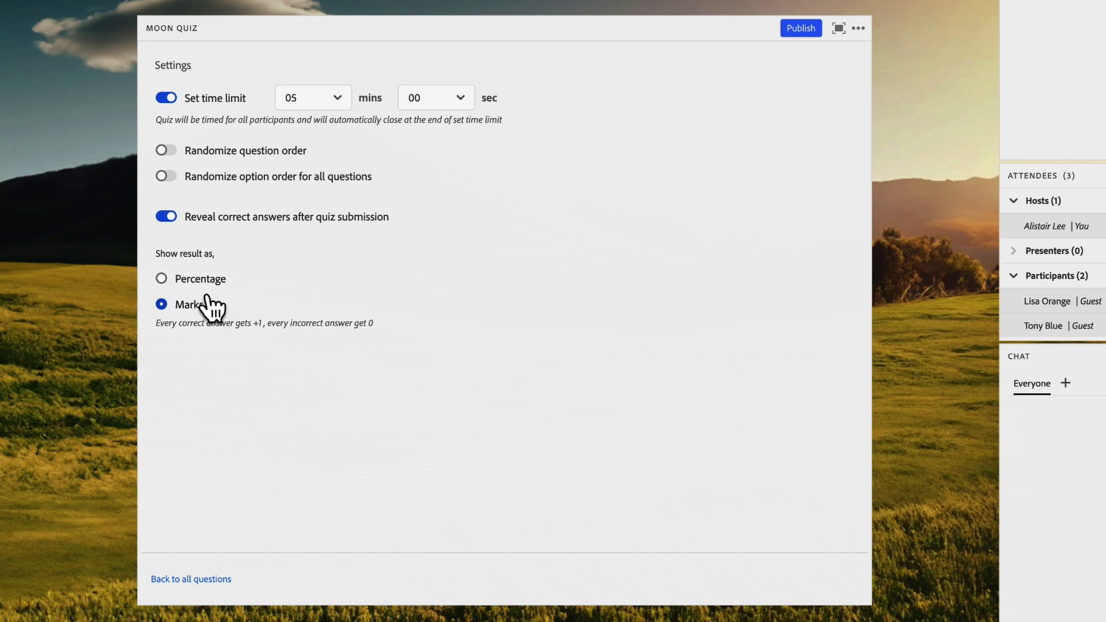
# Publish the Moon Quiz from the pod header
pyautogui.click(793, 36)
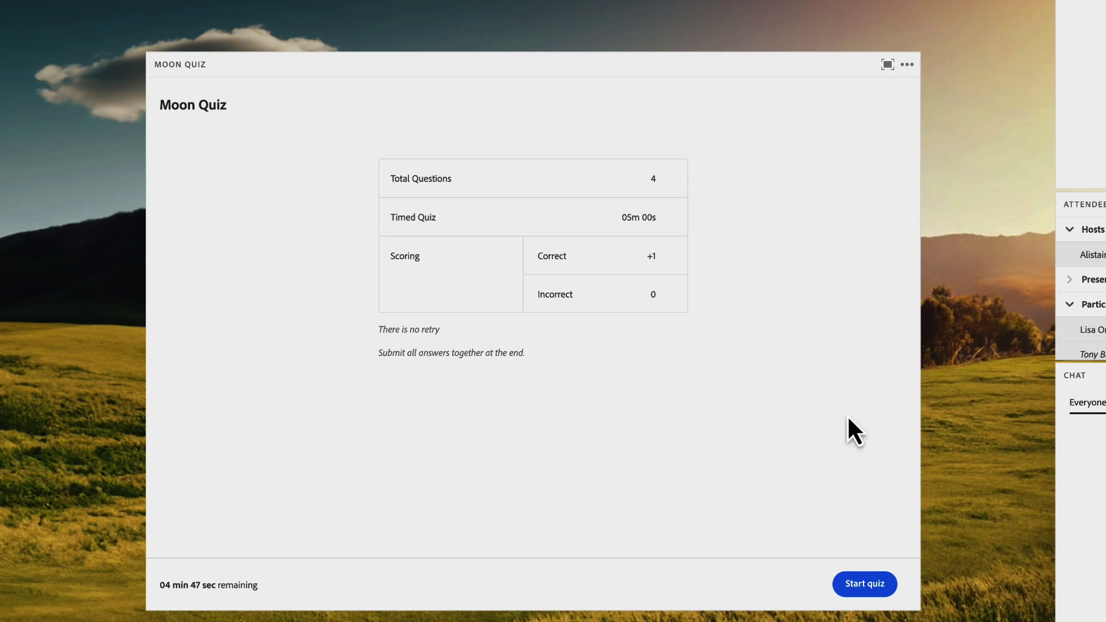
# As the guest, answer True, 24 hours, Apollo 11, and water ice plus impact craters, then submit
pyautogui.click(879, 593)
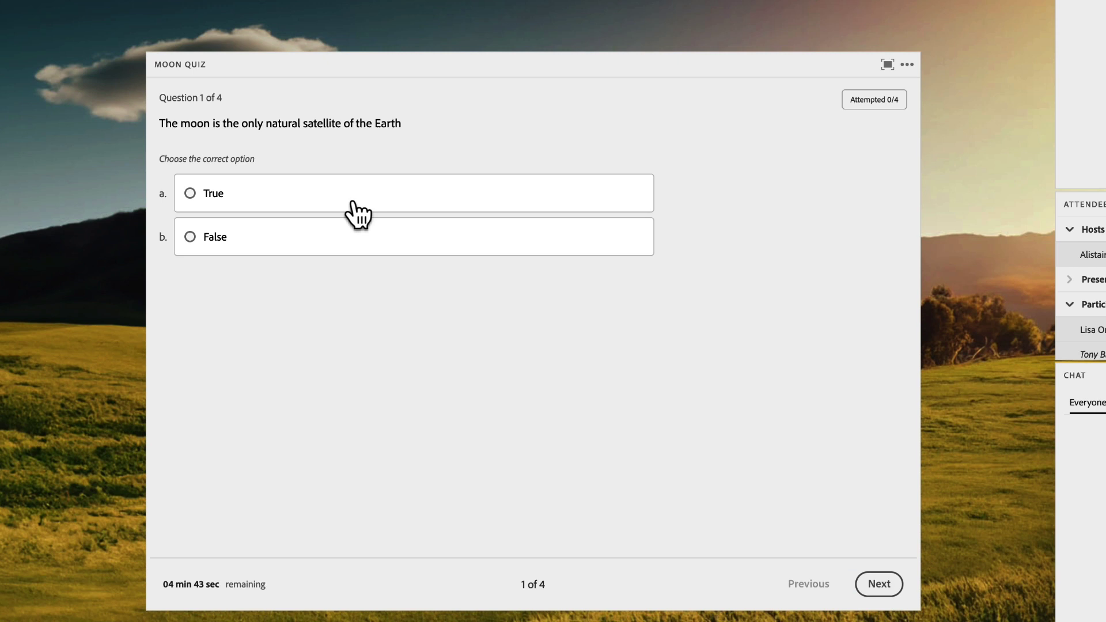
pyautogui.click(355, 201)
pyautogui.click(874, 582)
pyautogui.click(320, 236)
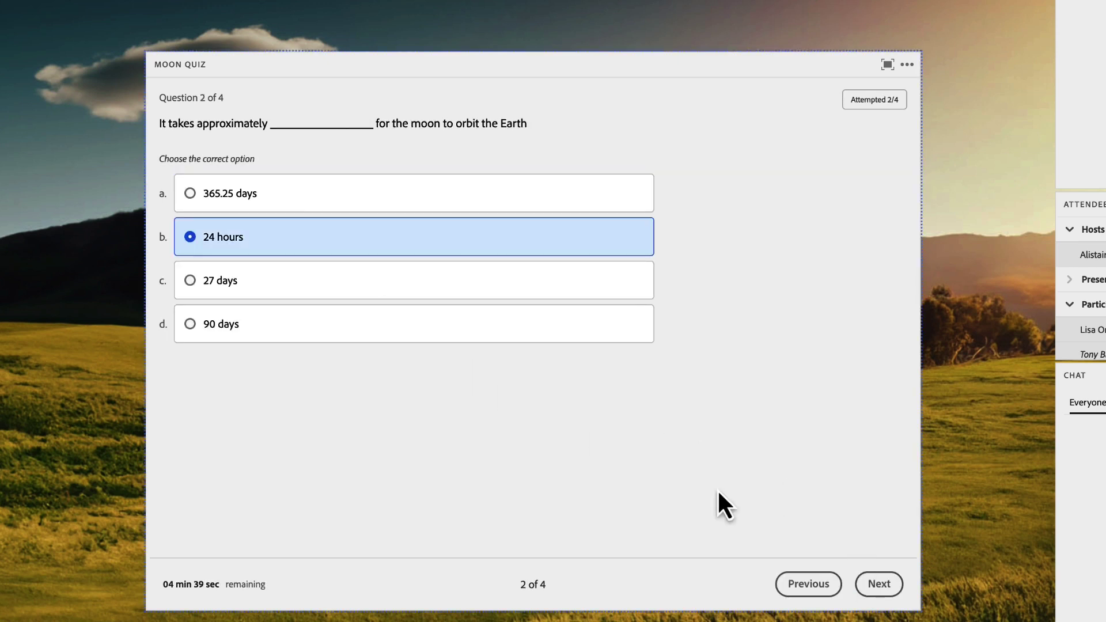
pyautogui.click(875, 583)
pyautogui.click(469, 277)
pyautogui.click(879, 585)
pyautogui.click(259, 280)
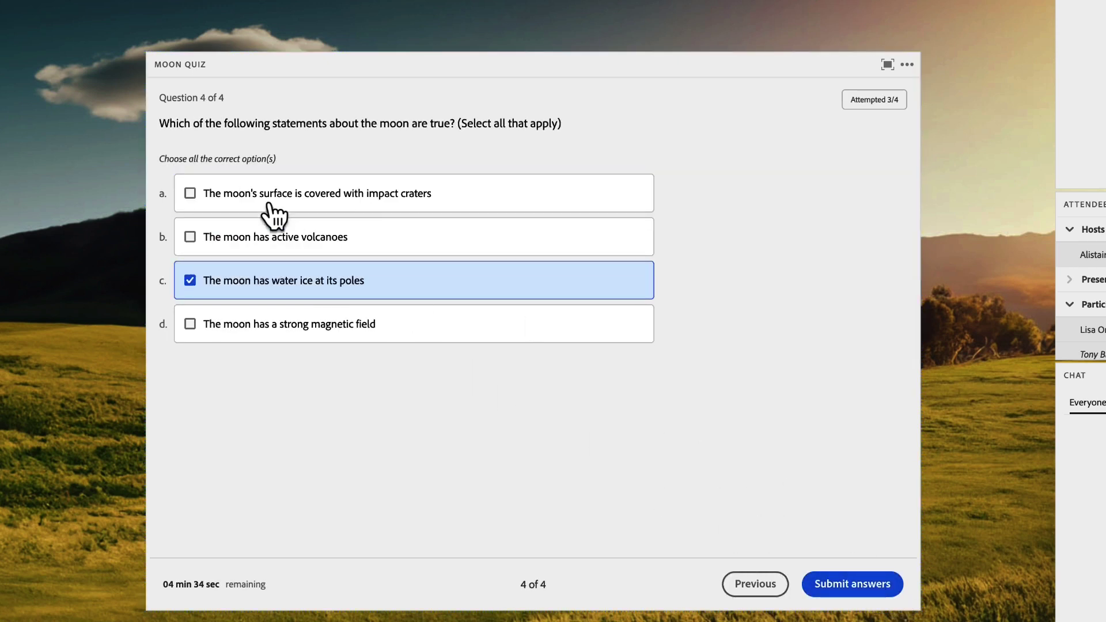
pyautogui.click(269, 193)
pyautogui.click(851, 585)
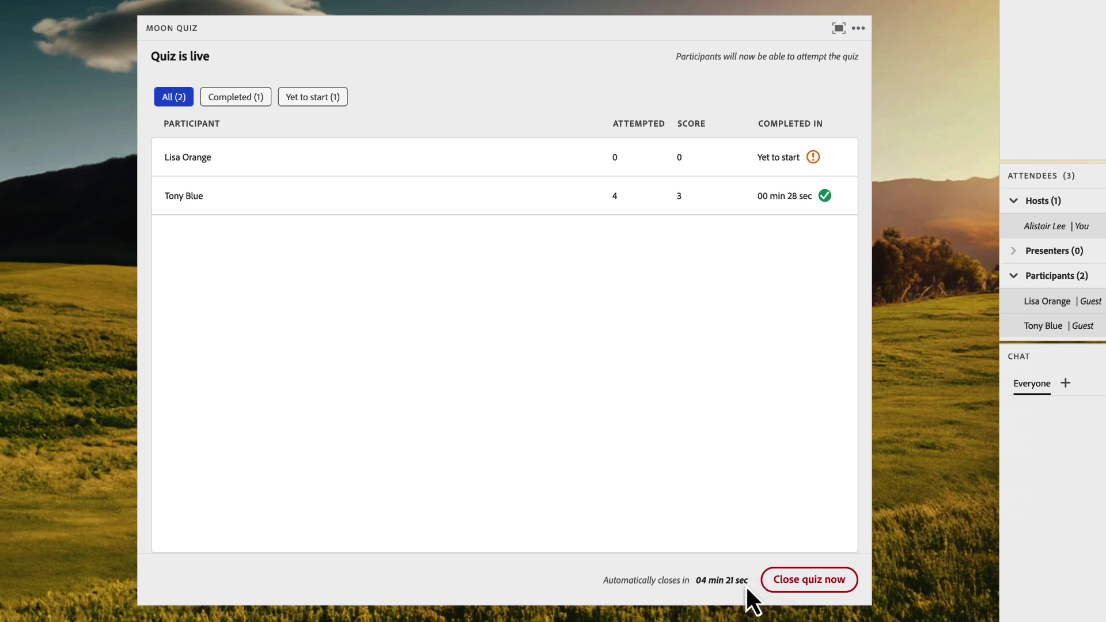
# Close the quiz now for all participants and turn on the Make results public toggle
pyautogui.click(788, 583)
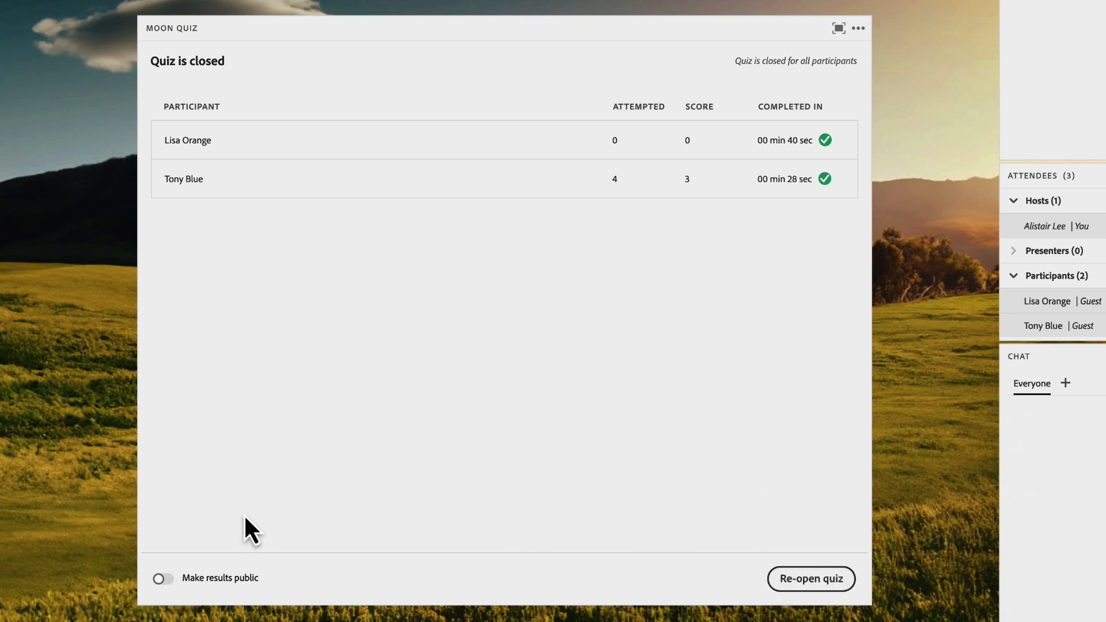
pyautogui.click(215, 588)
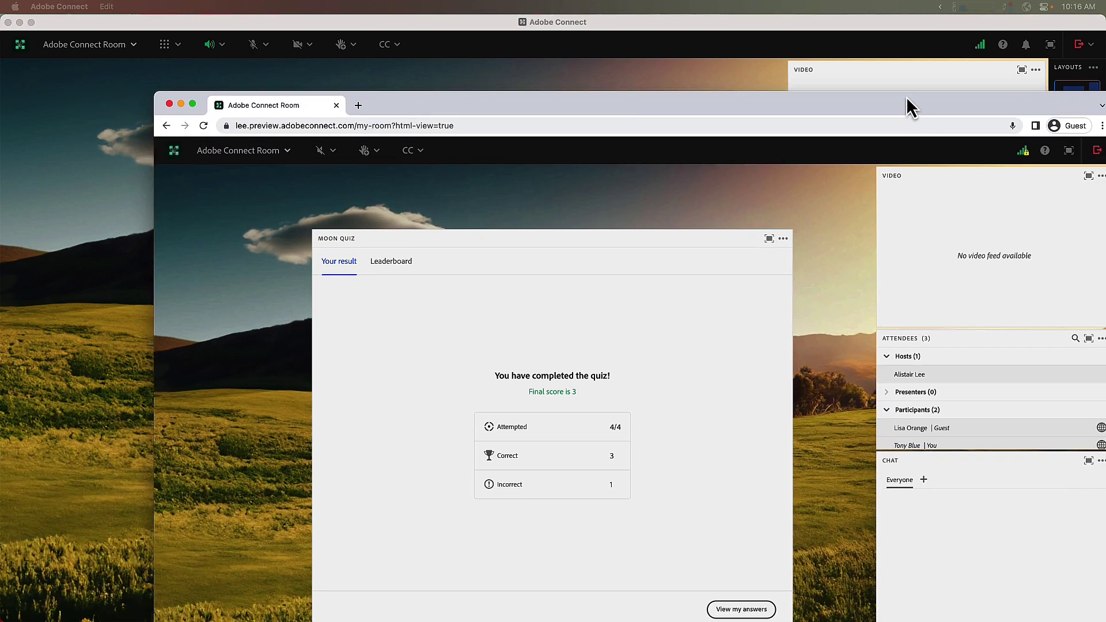
# Bring the guest's Chrome window into view and show the Moon Quiz Leaderboard tab
pyautogui.moveTo(908, 104)
pyautogui.mouseDown()
pyautogui.moveTo(808, 39)
pyautogui.moveTo(760, 31)
pyautogui.mouseUp()
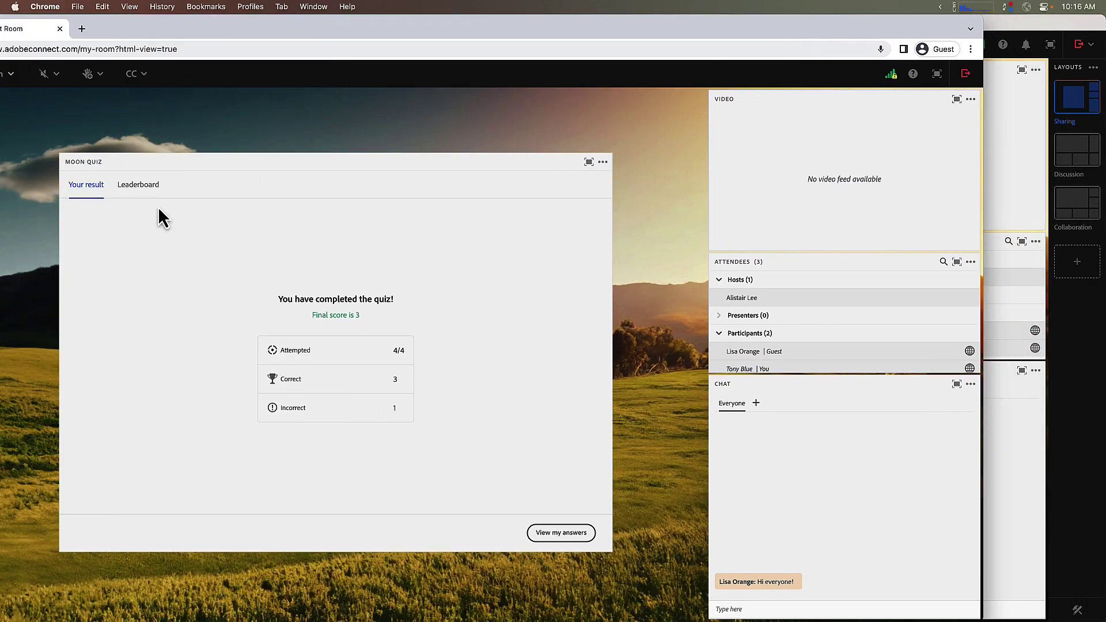
pyautogui.click(140, 187)
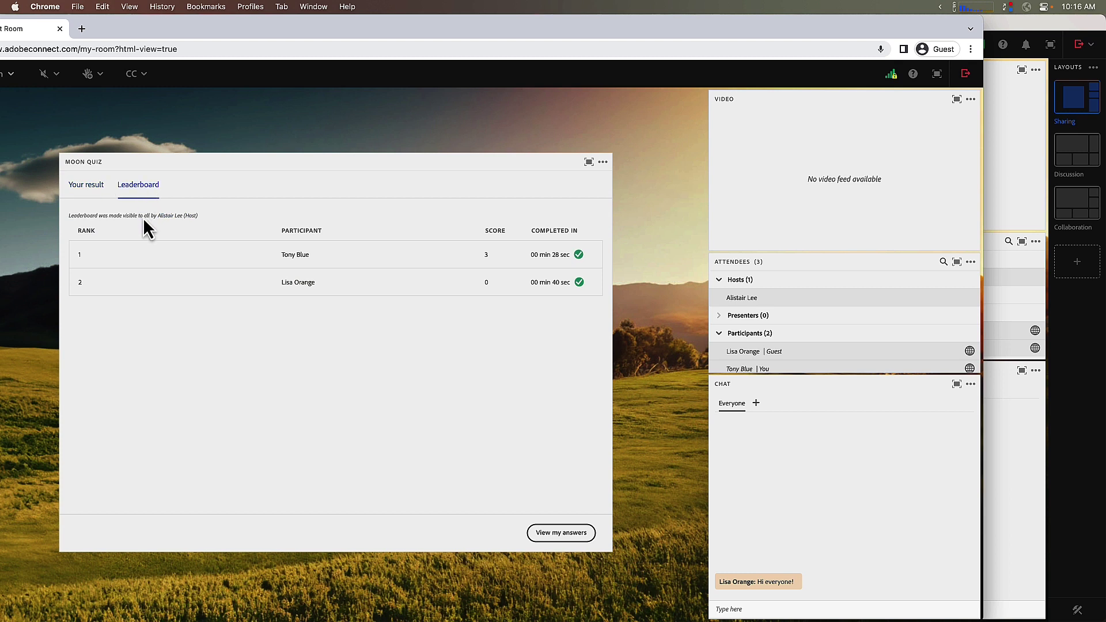